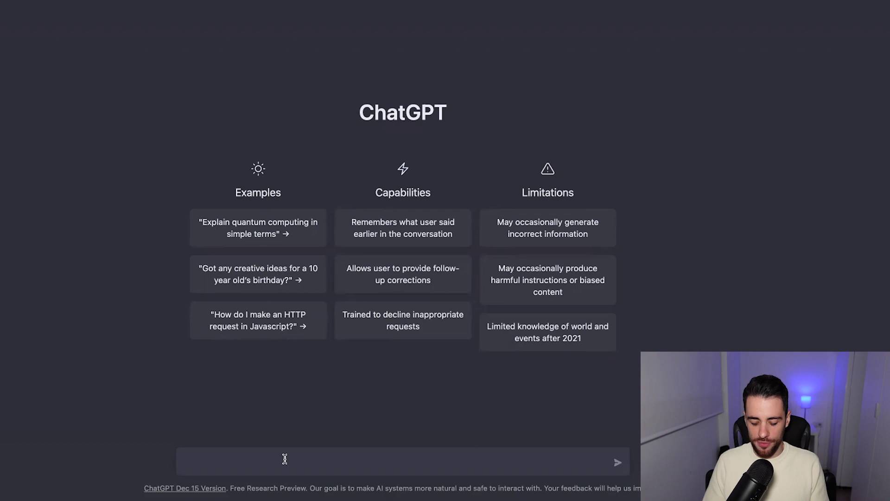
Step: Ask ChatGPT to 'plan me a blog on using ai in facebook ads'
text(write me a bl)
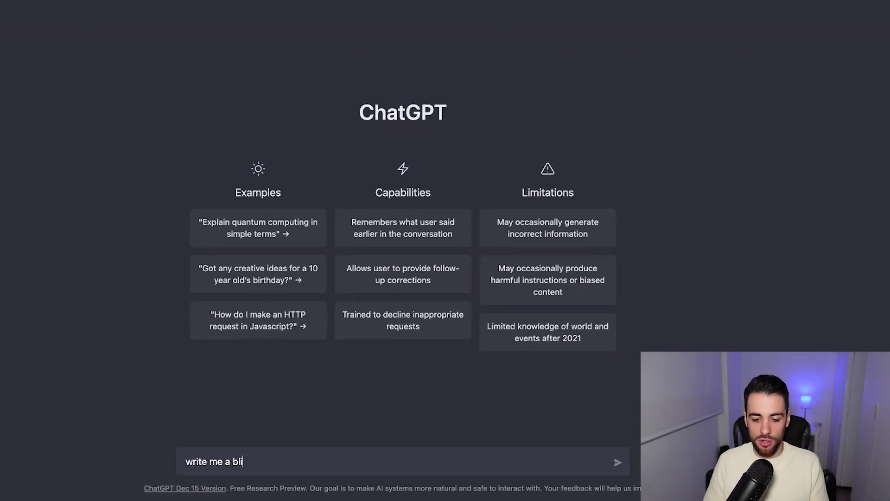
key(BackSpace)
key(BackSpace)
key(BackSpace)
key(BackSpace)
key(BackSpace)
key(BackSpace)
key(BackSpace)
key(BackSpace)
key(BackSpace)
key(BackSpace)
key(BackSpace)
key(BackSpace)
key(BackSpace)
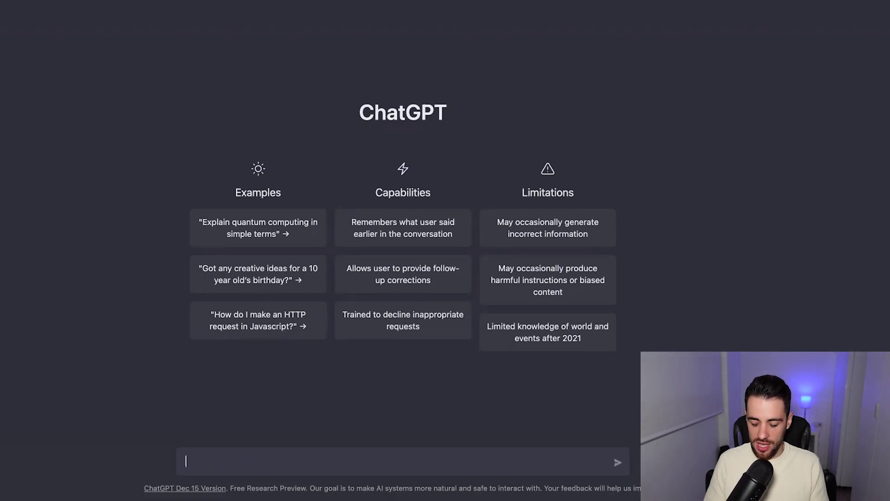
text(plan me a blo)
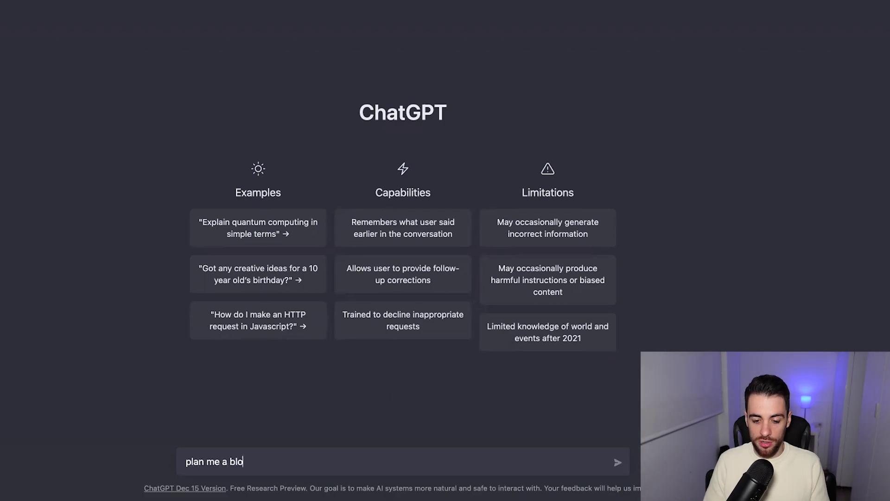
text(g on)
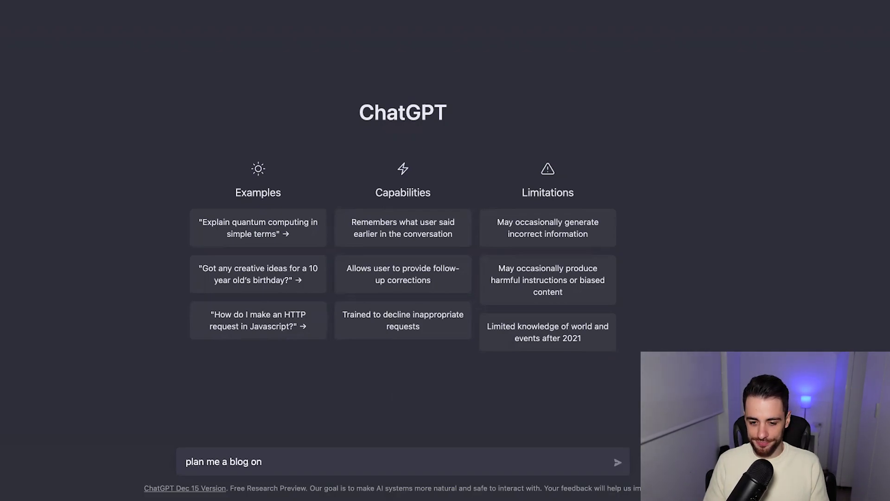
text( using )
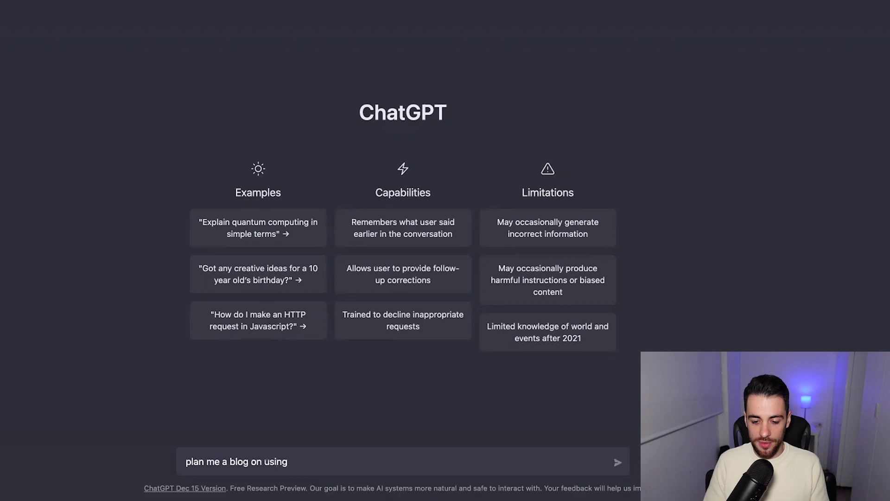
text(ai in faceboo)
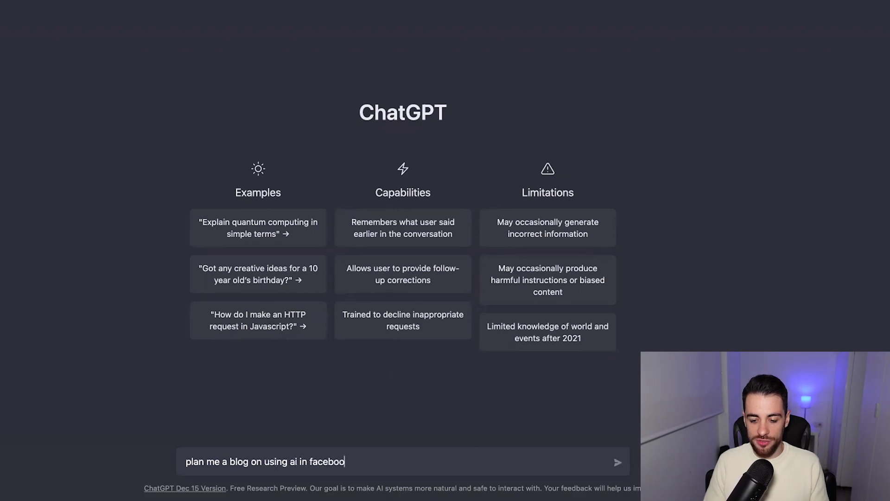
text(k ads)
key(Return)
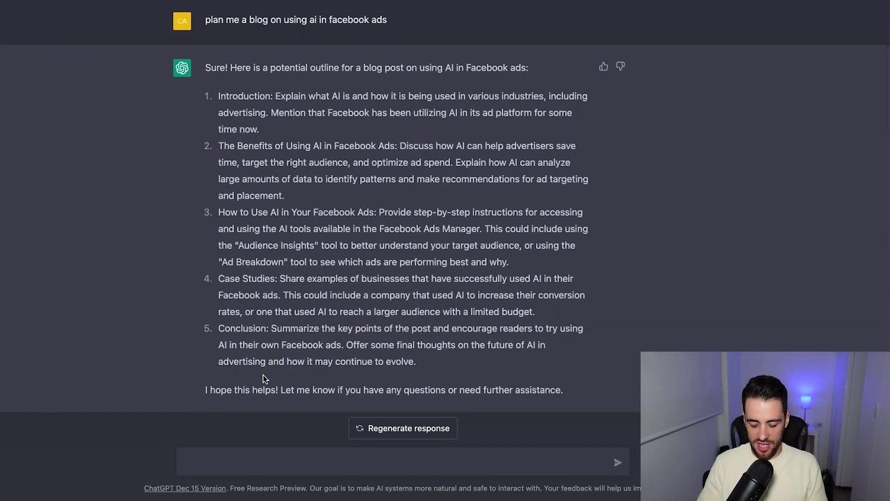
Step: Request 'write the introduction with a catchy hook' for the blog
text(write the i)
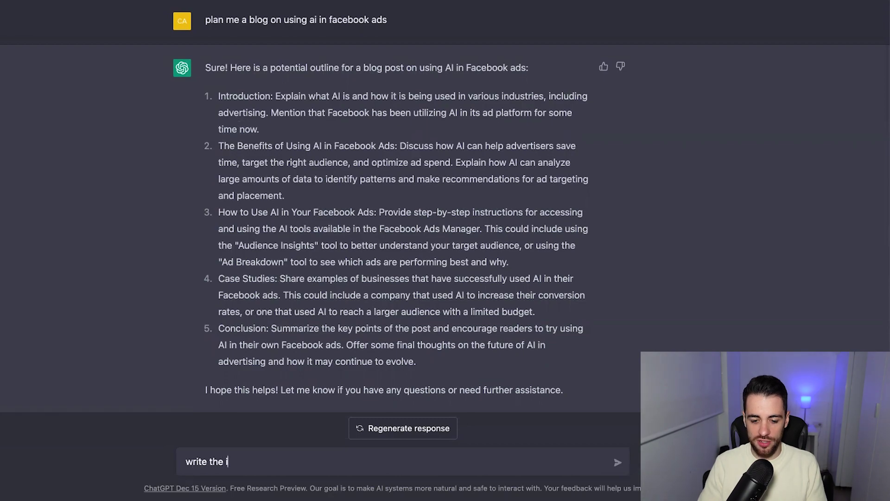
text(ntroduction)
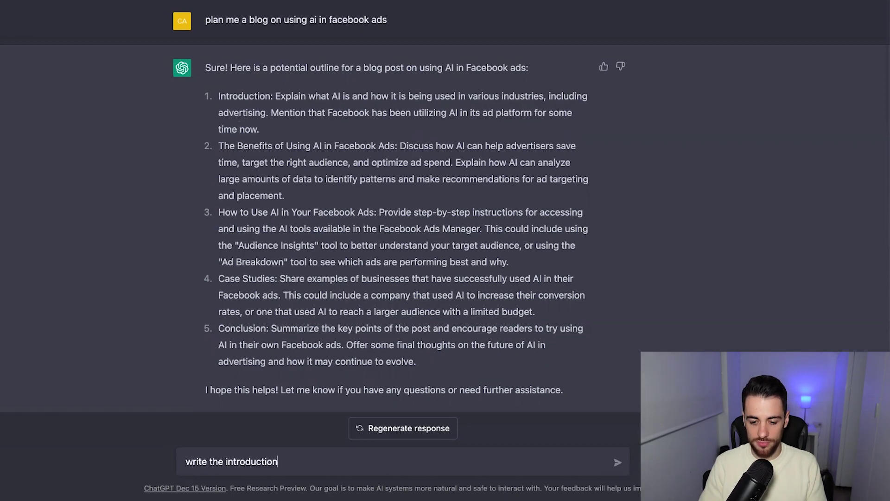
text( with a ca)
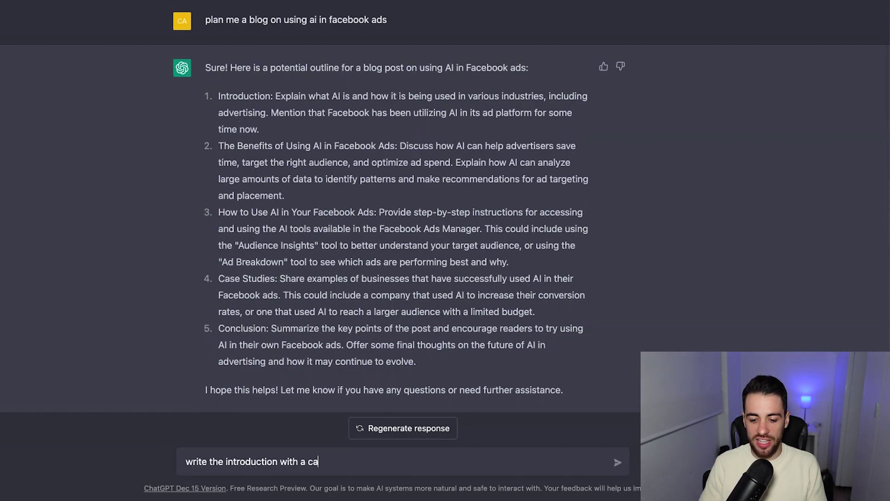
text(tchy hook)
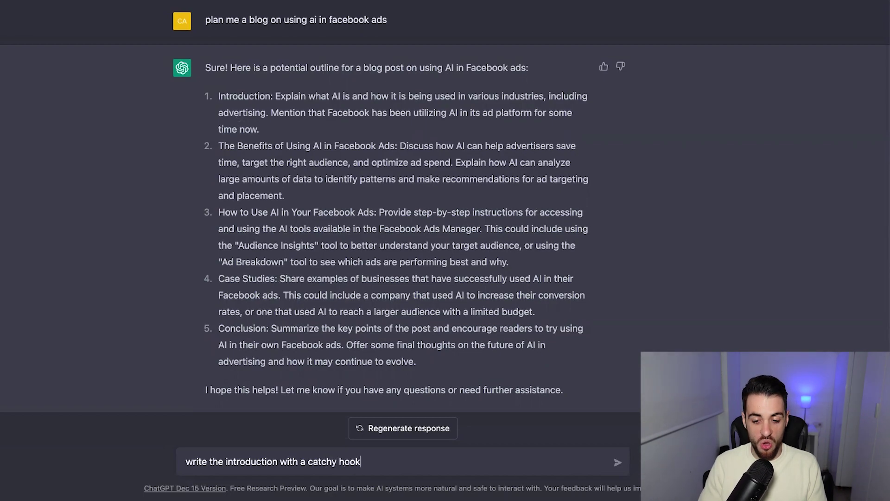
key(Return)
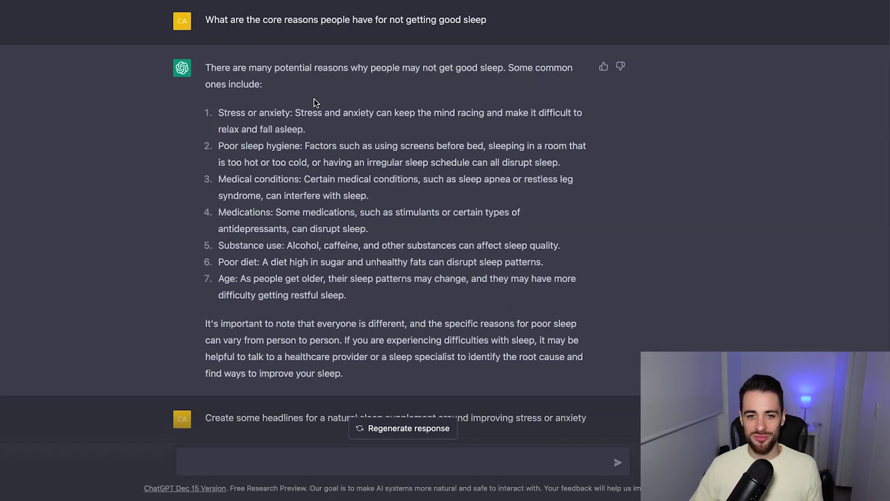
scroll(250, 112, down, 1)
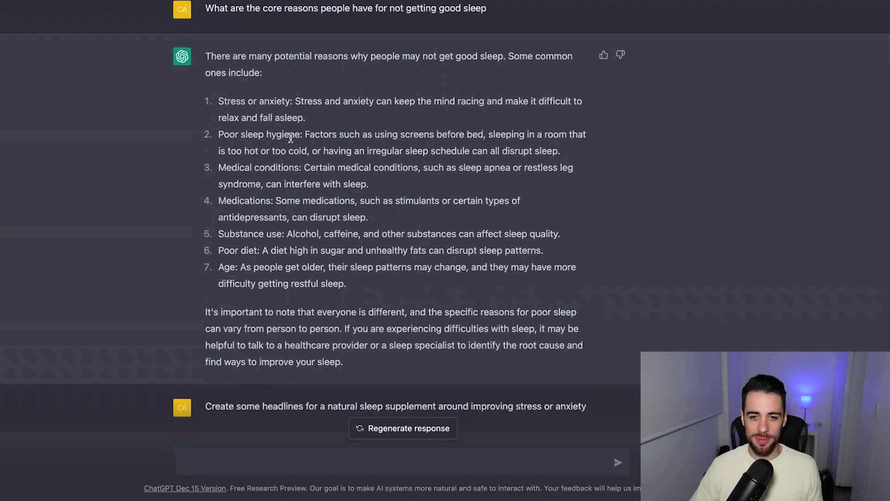
drag(219, 168, 302, 168)
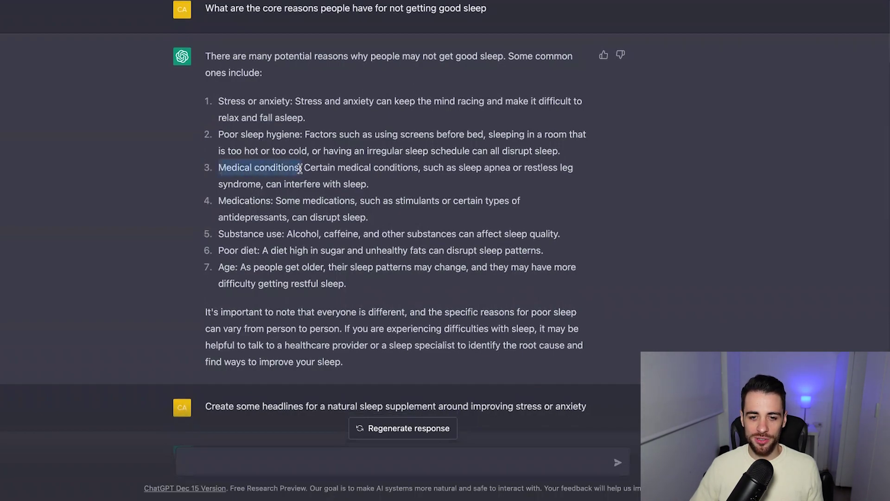
drag(220, 200, 273, 201)
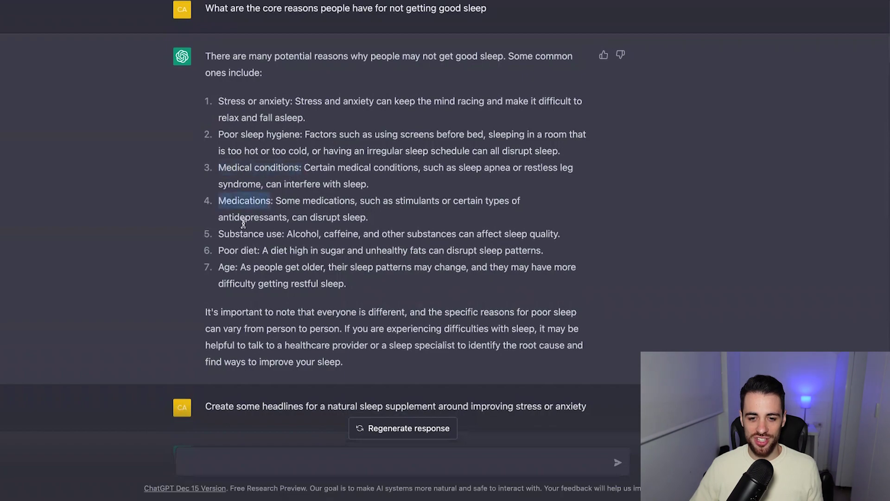
drag(221, 233, 284, 234)
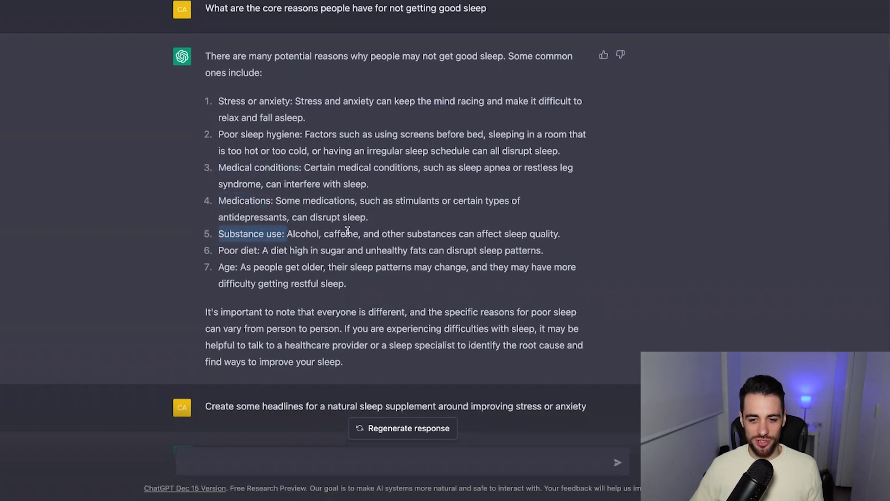
drag(219, 251, 257, 251)
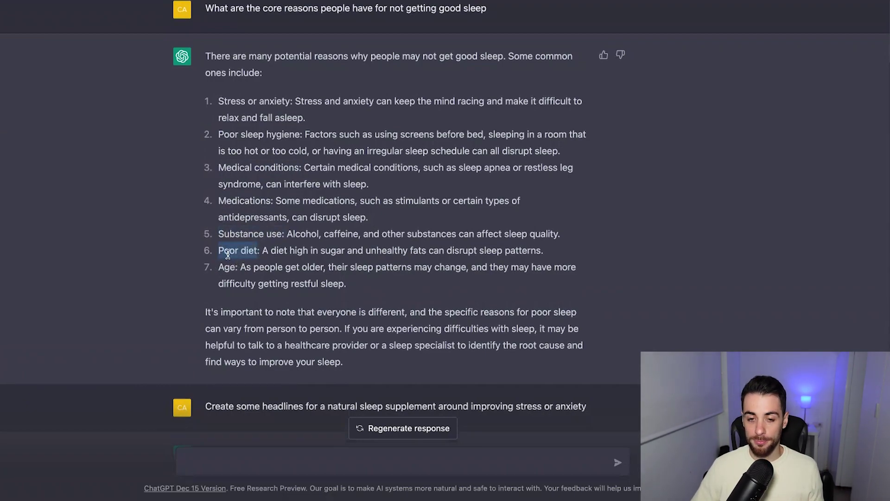
double_click(227, 267)
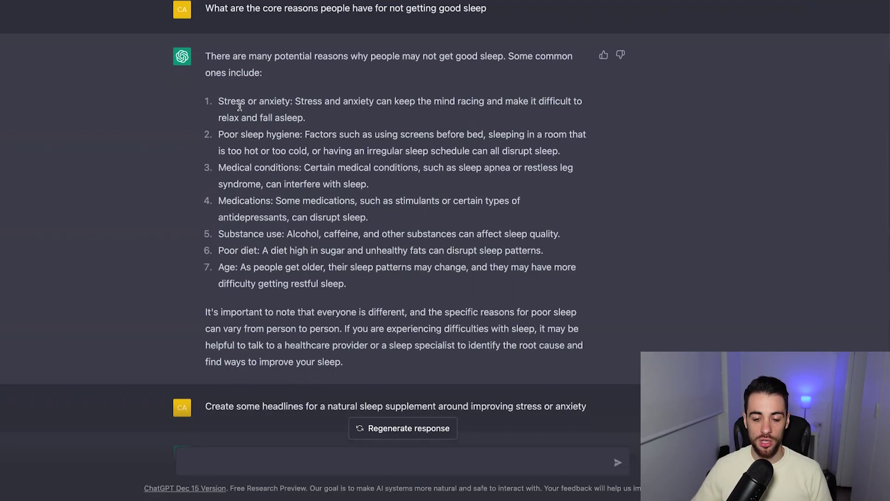
Step: Review the headlines prompt and the eight stress-relieving sleep supplement headlines down to the Facebook-ads follow-up
scroll(295, 225, down, 1)
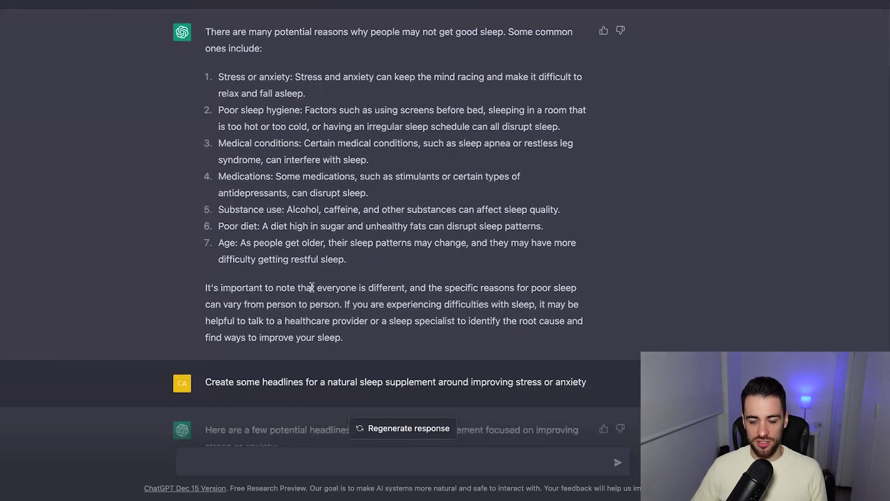
scroll(311, 287, down, 1)
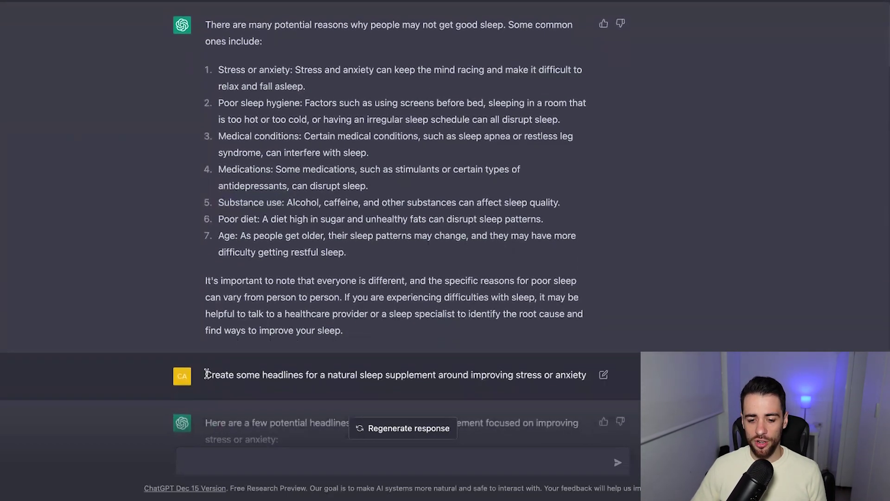
drag(205, 375, 588, 374)
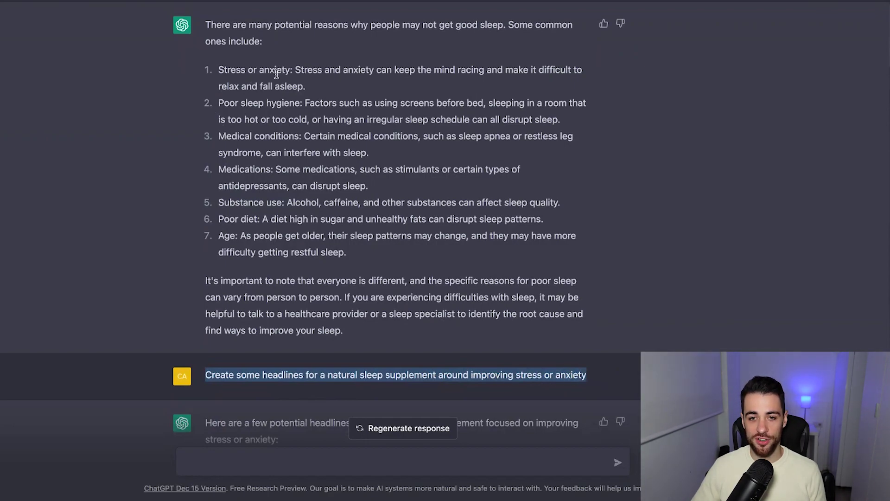
scroll(227, 239, down, 1)
scroll(226, 232, down, 5)
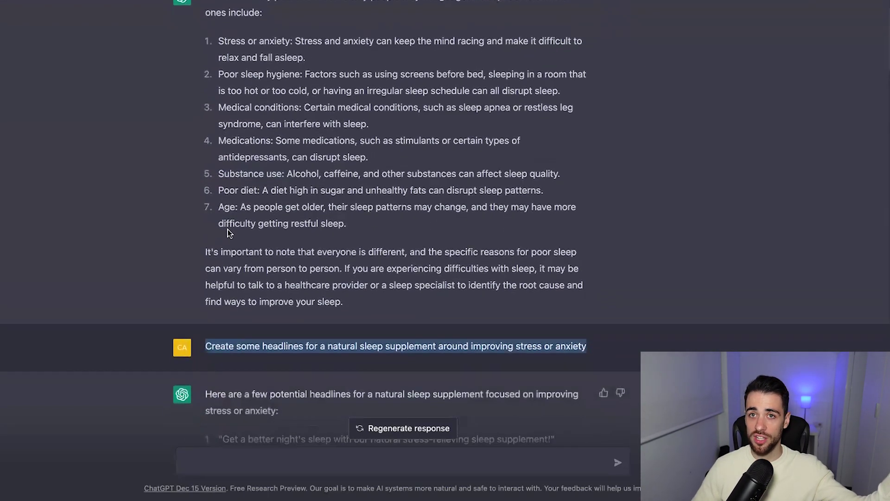
scroll(227, 228, down, 3)
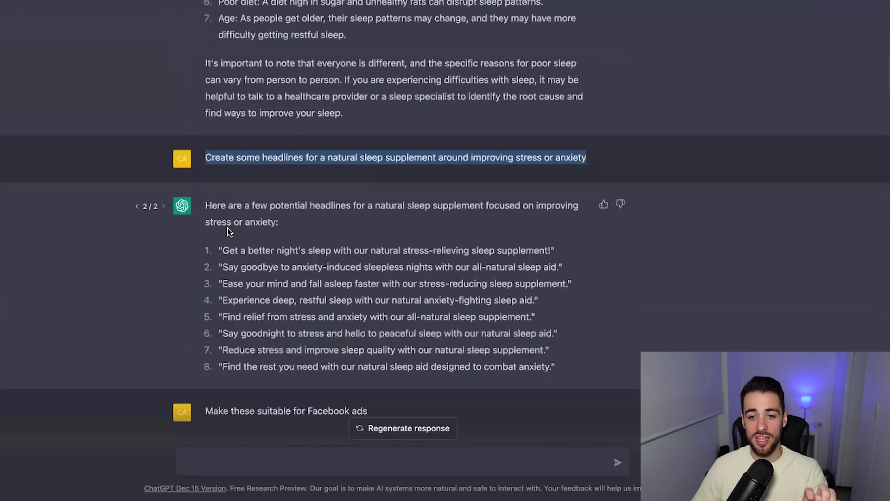
scroll(227, 230, down, 1)
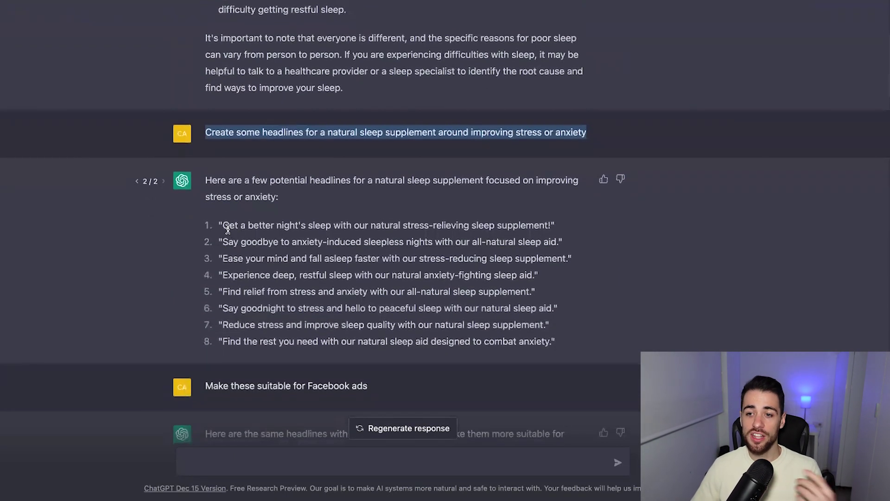
scroll(227, 230, down, 2)
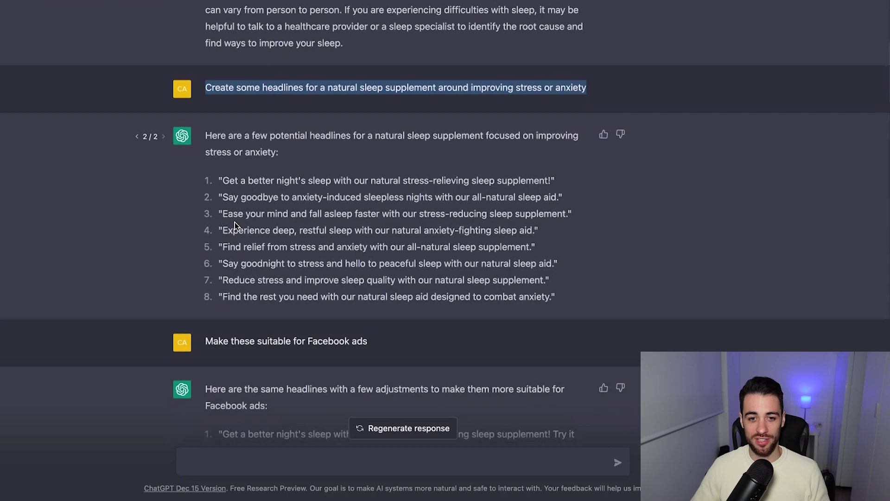
click(227, 141)
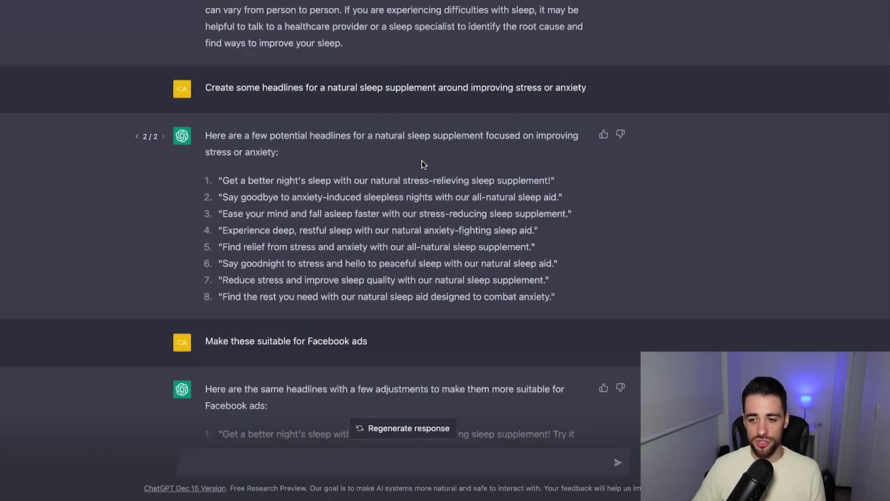
Step: Read the eight Facebook-ready headlines ending with calls to action like 'Try it today.'
scroll(421, 162, down, 1)
scroll(420, 161, down, 5)
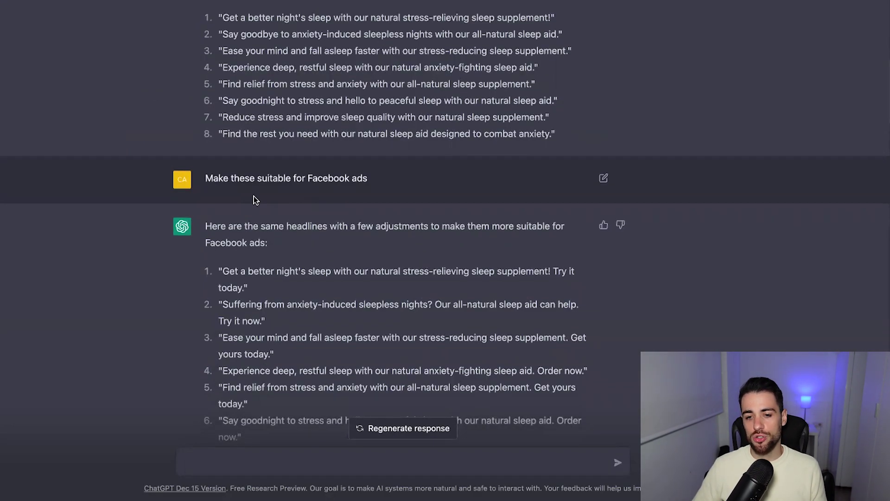
scroll(254, 196, up, 2)
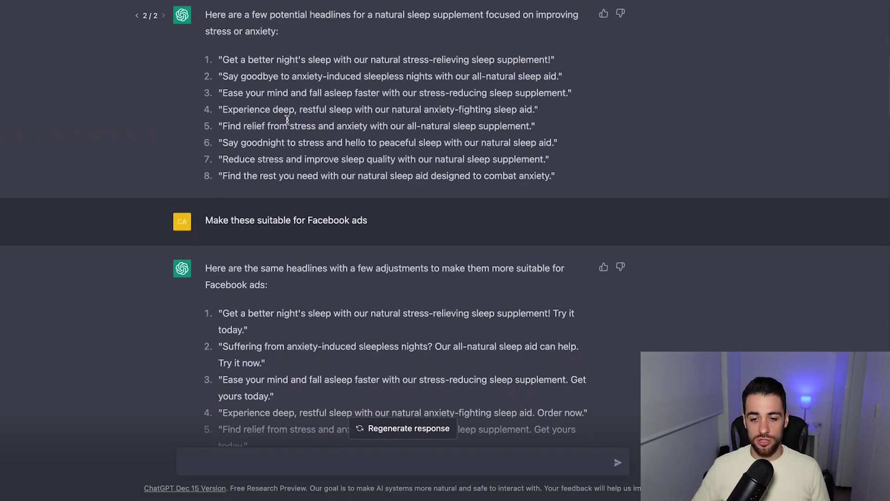
scroll(303, 194, down, 3)
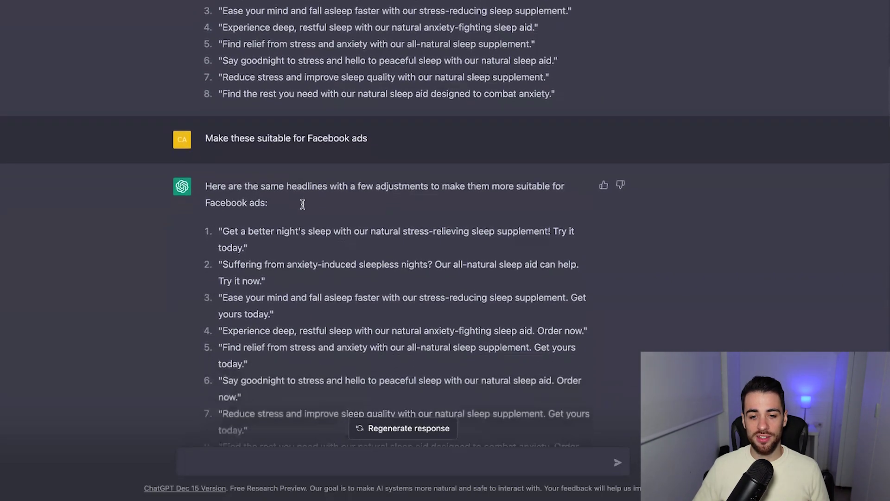
scroll(302, 204, down, 1)
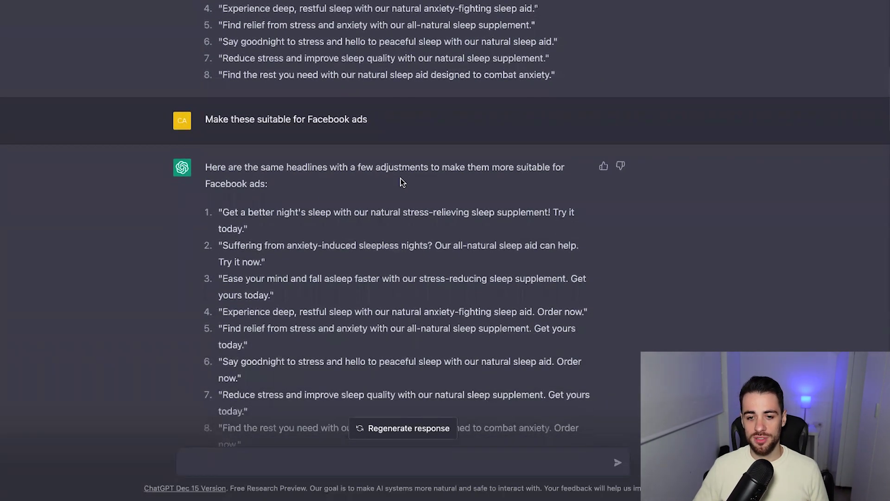
scroll(327, 208, down, 1)
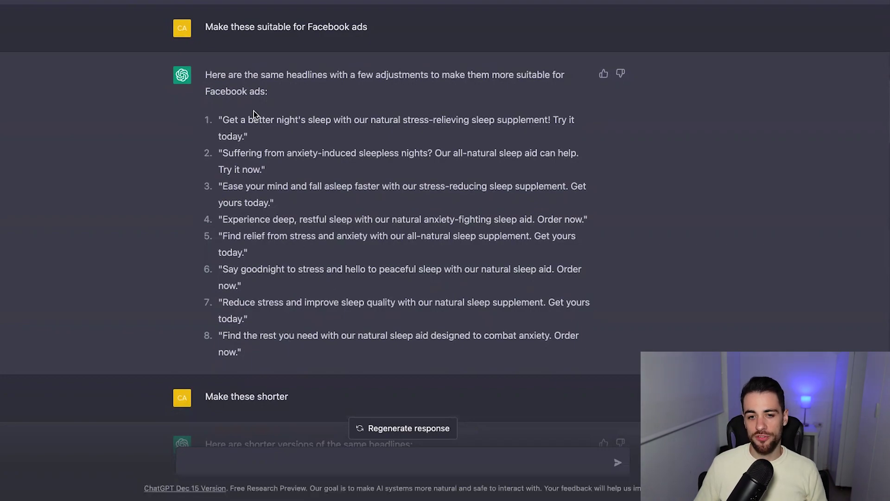
Step: Highlight the first Facebook headline and the 'Make these shorter' request, then view the shorter versions
drag(222, 119, 313, 132)
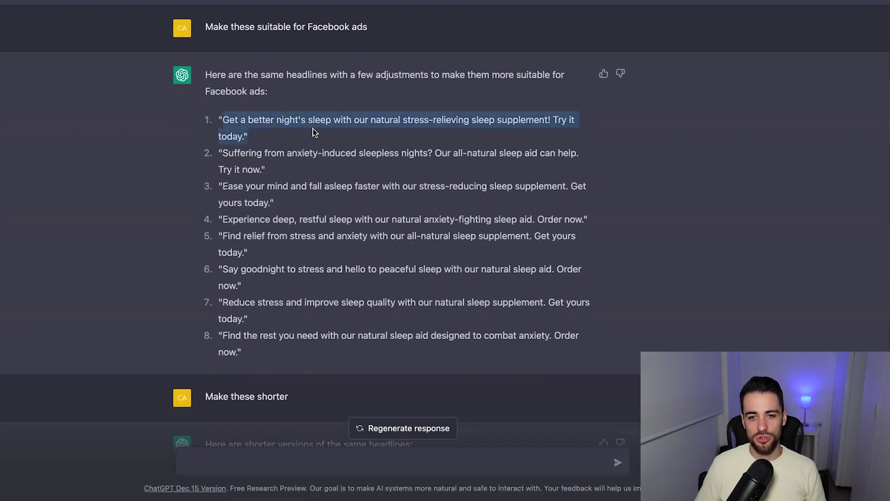
click(277, 139)
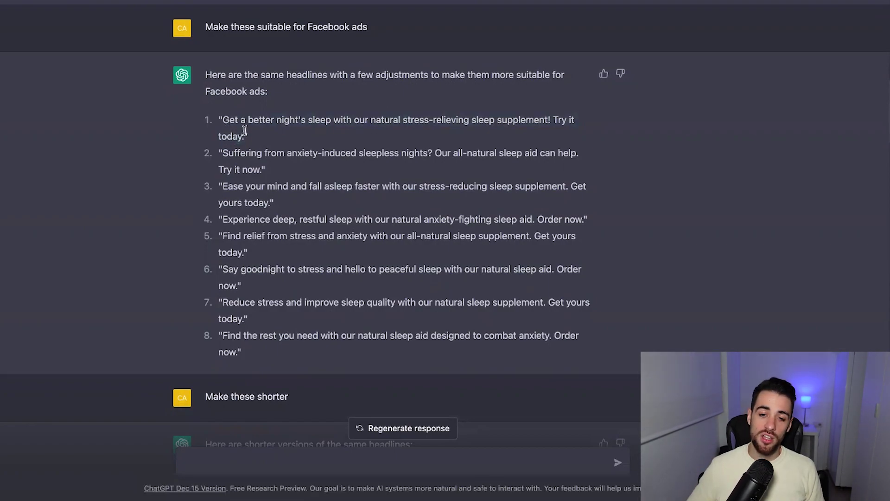
drag(295, 399, 227, 378)
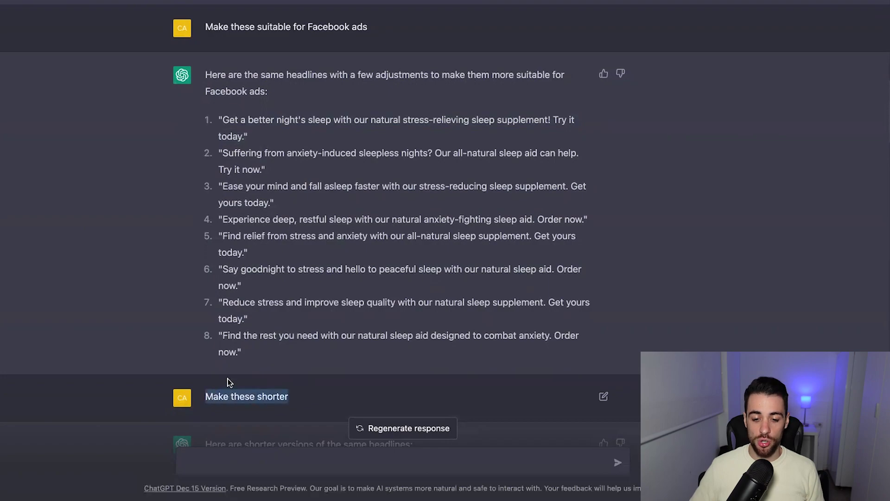
scroll(227, 378, down, 7)
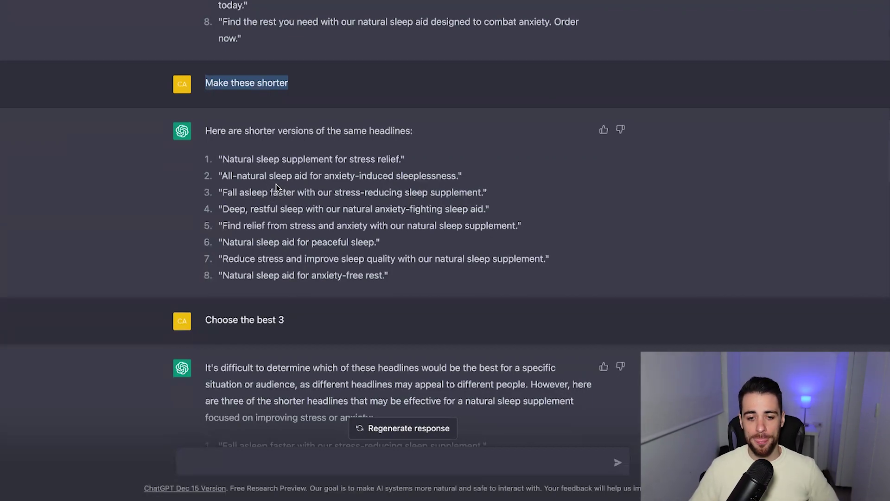
Step: Scroll past the best three headlines to their rewording as a natural sleep supplement
scroll(224, 186, down, 3)
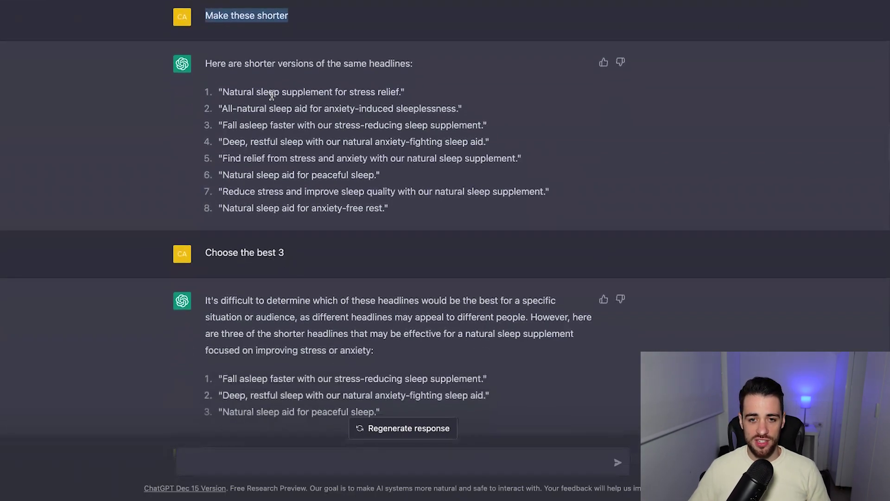
scroll(264, 231, down, 1)
scroll(263, 230, down, 3)
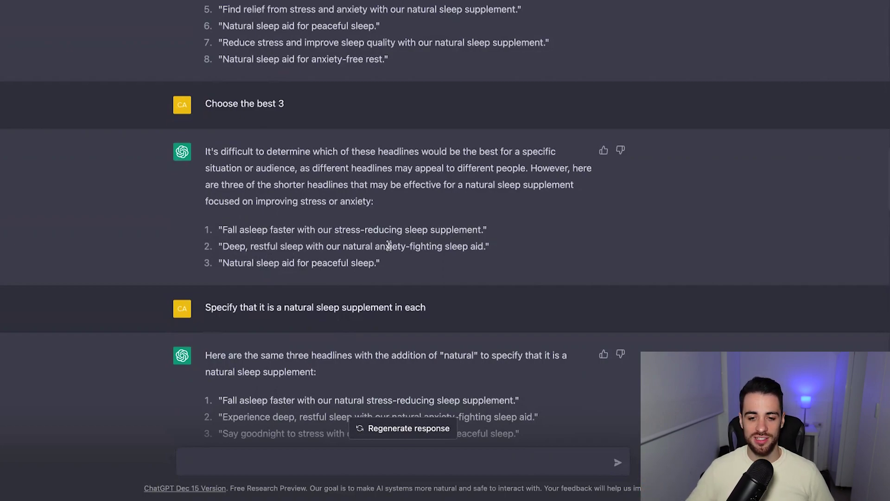
Step: Scroll to the Facebook ad paragraph written for each of the three revised headlines
scroll(351, 260, down, 2)
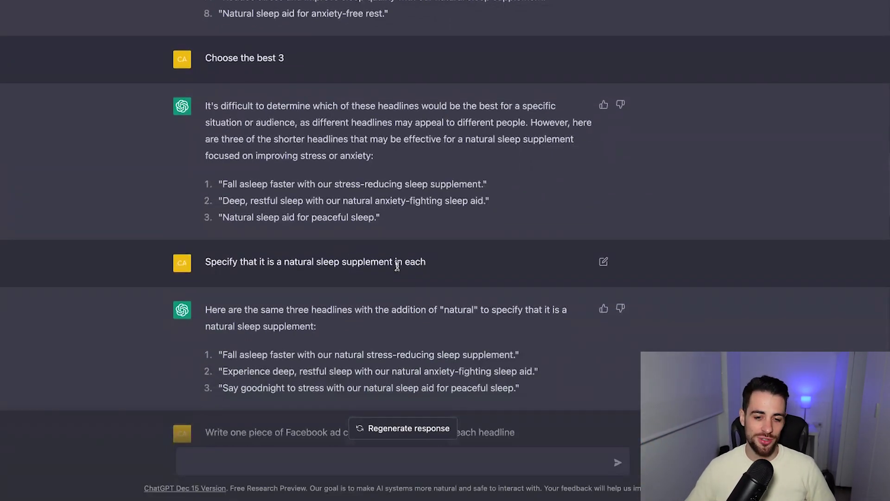
scroll(397, 261, down, 4)
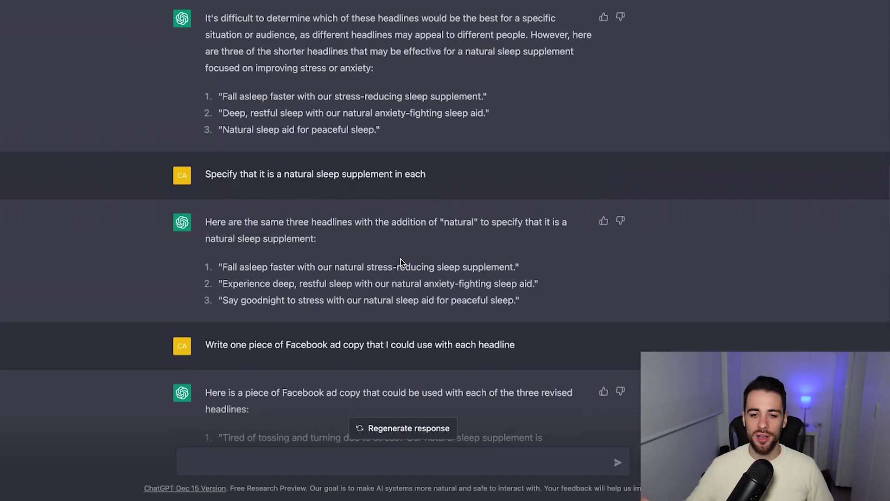
scroll(388, 259, down, 2)
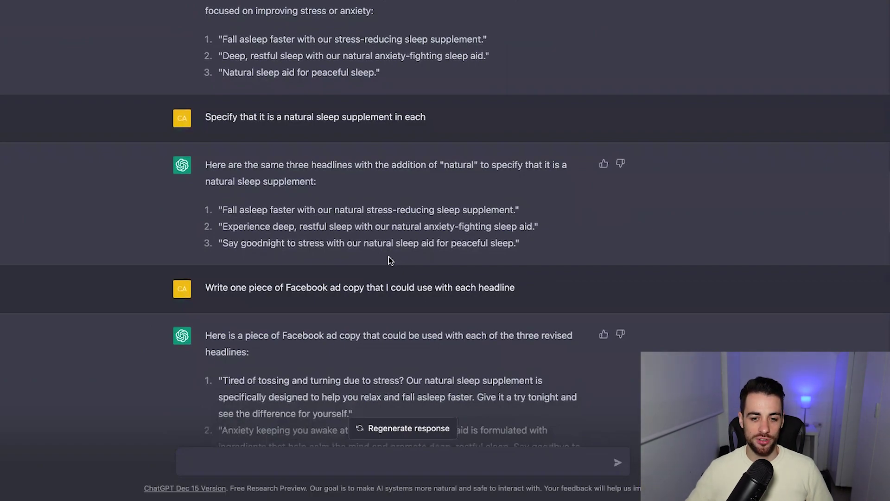
scroll(388, 258, down, 2)
scroll(378, 258, down, 1)
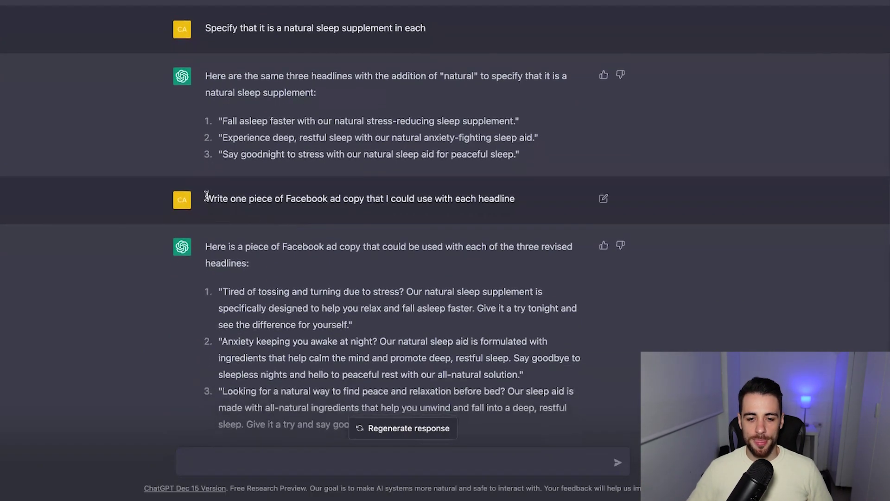
Step: Highlight the ad copy request and first ad copy, then view the 'Make the first one longer' reply
drag(206, 199, 518, 201)
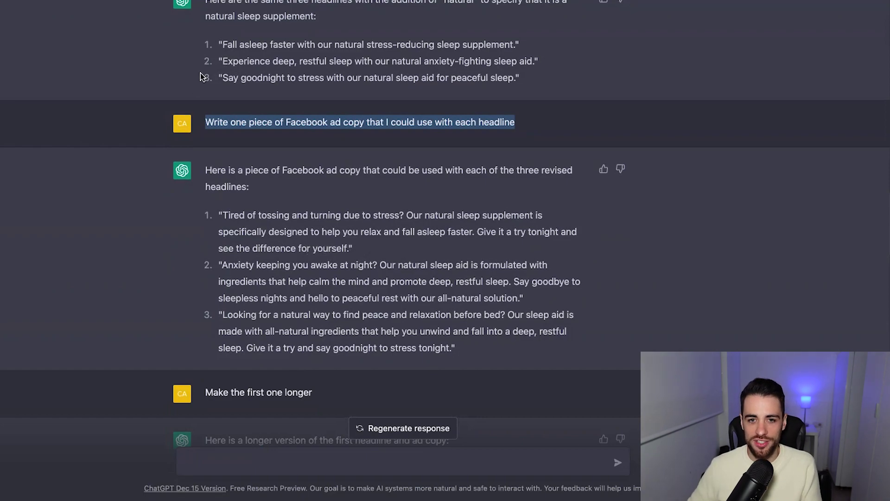
drag(249, 44, 268, 45)
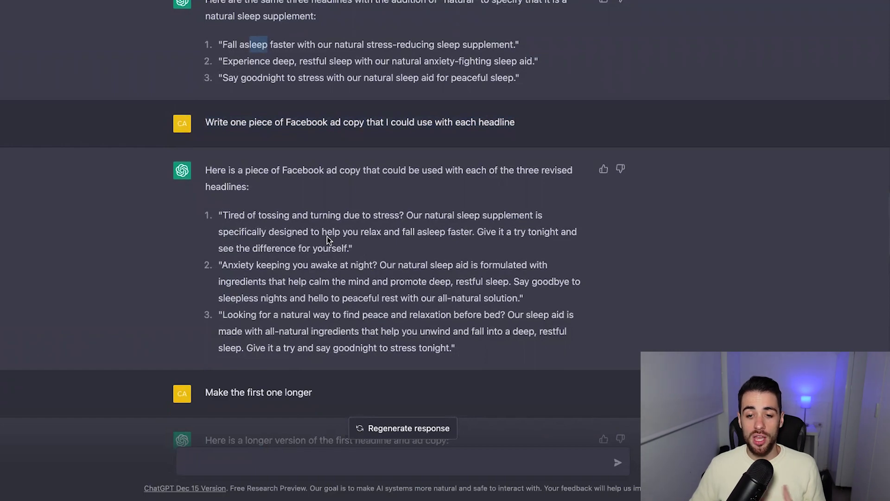
drag(354, 248, 207, 211)
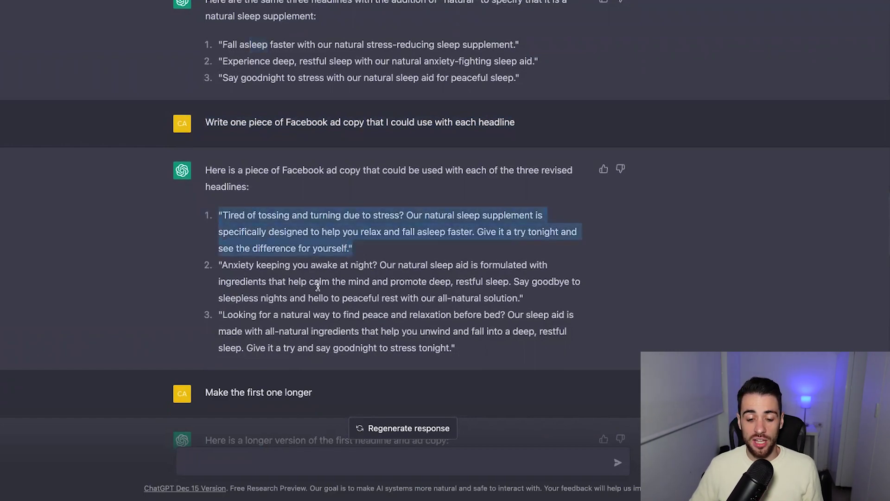
scroll(315, 283, down, 2)
scroll(310, 297, down, 1)
scroll(304, 308, down, 3)
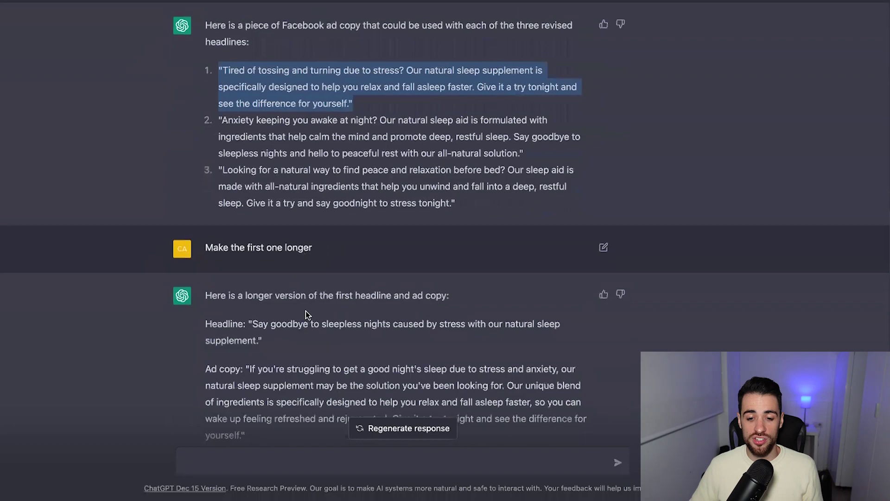
Step: Highlight the 'Make the first one longer' request and the first piece of ad copy
drag(206, 185, 364, 190)
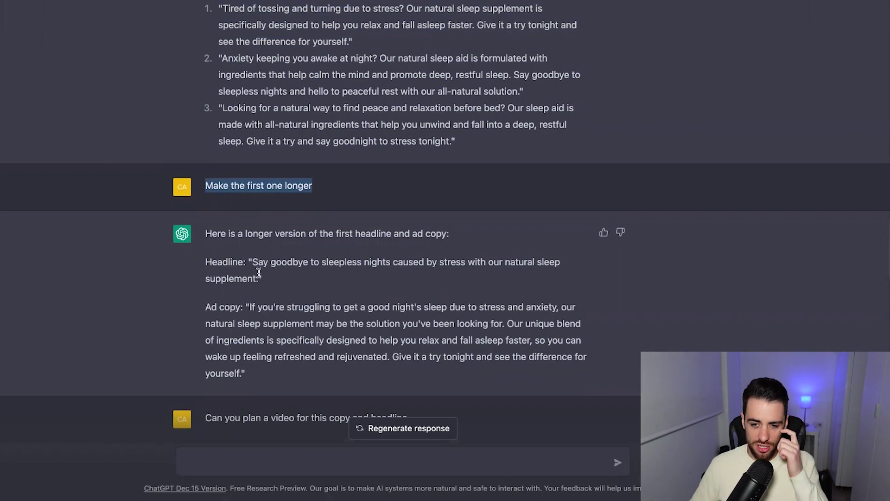
scroll(257, 274, up, 5)
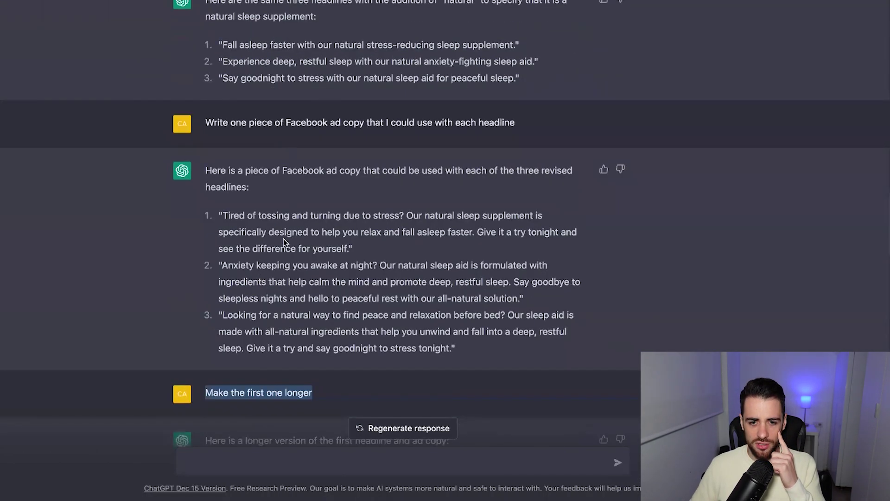
scroll(284, 242, down, 6)
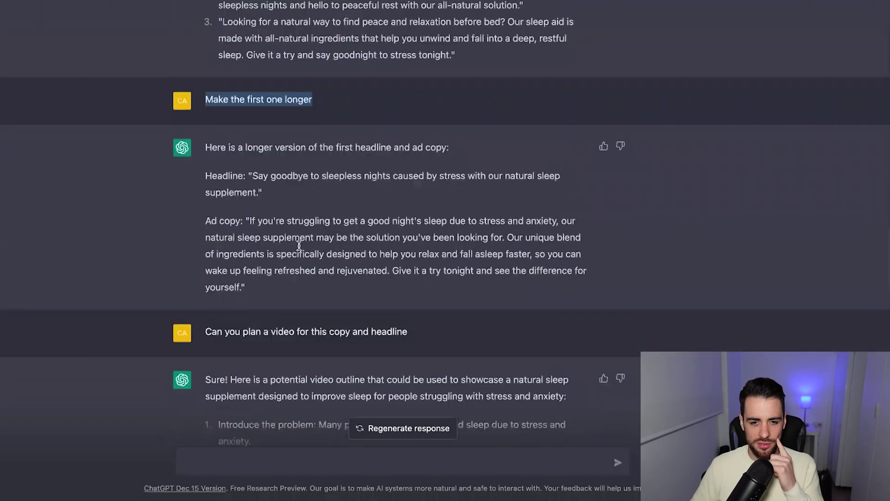
scroll(299, 245, down, 1)
scroll(299, 245, up, 2)
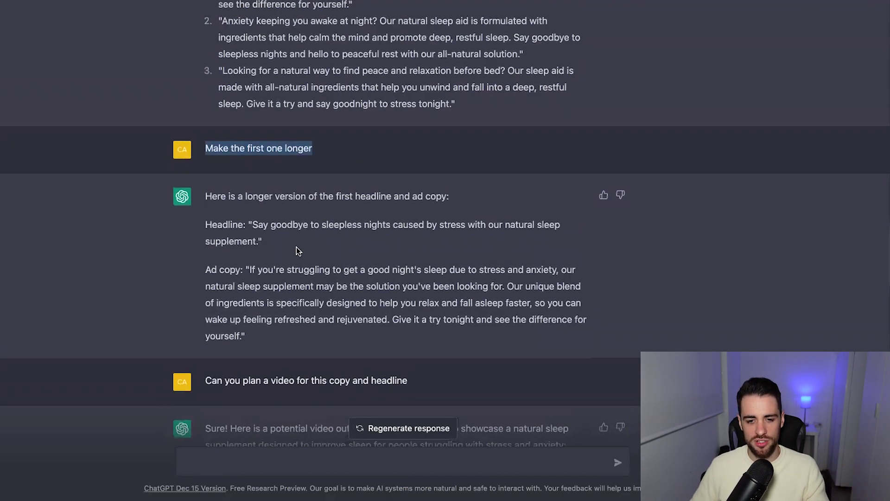
scroll(297, 248, up, 8)
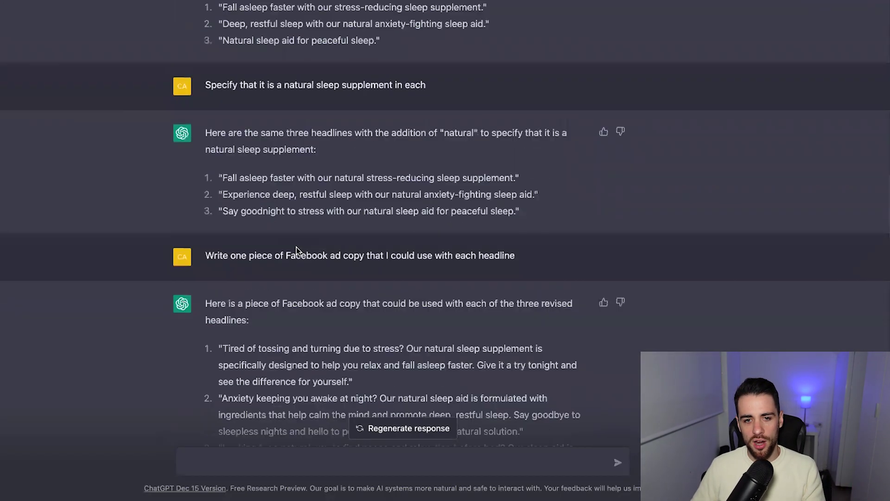
scroll(277, 238, down, 2)
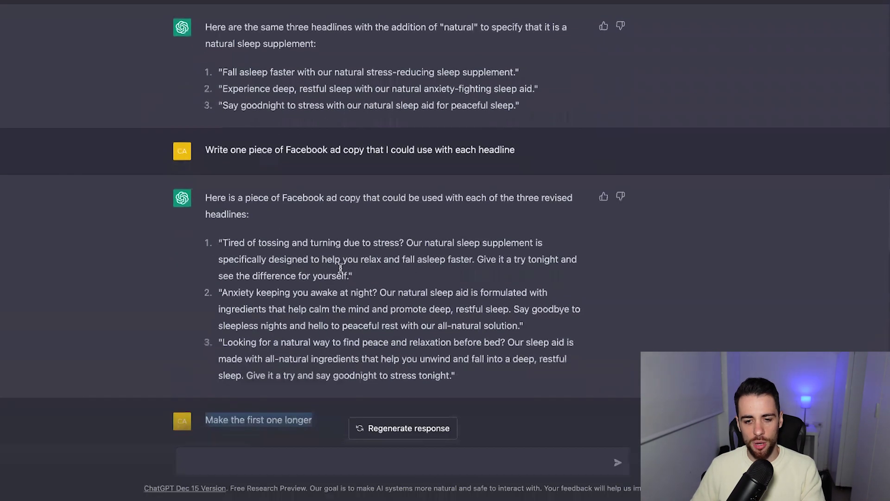
drag(399, 274, 210, 244)
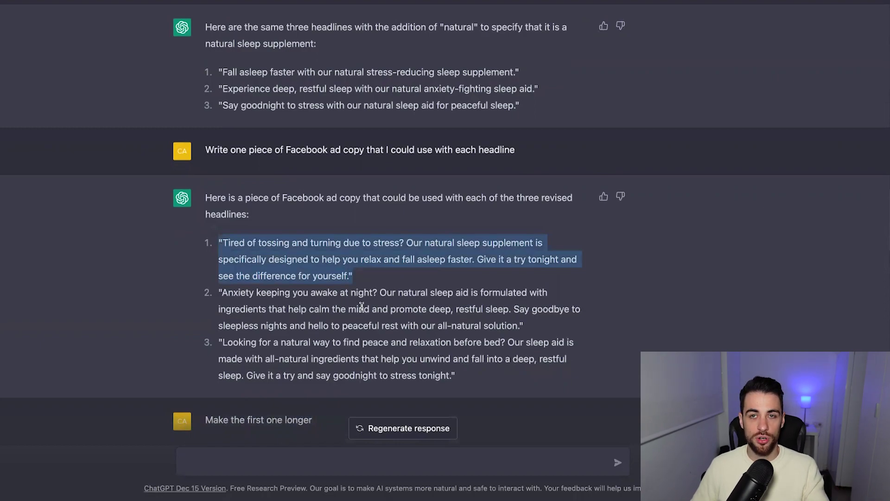
Step: Scroll down to the 'Can you plan a video' request and highlight it
scroll(362, 306, down, 6)
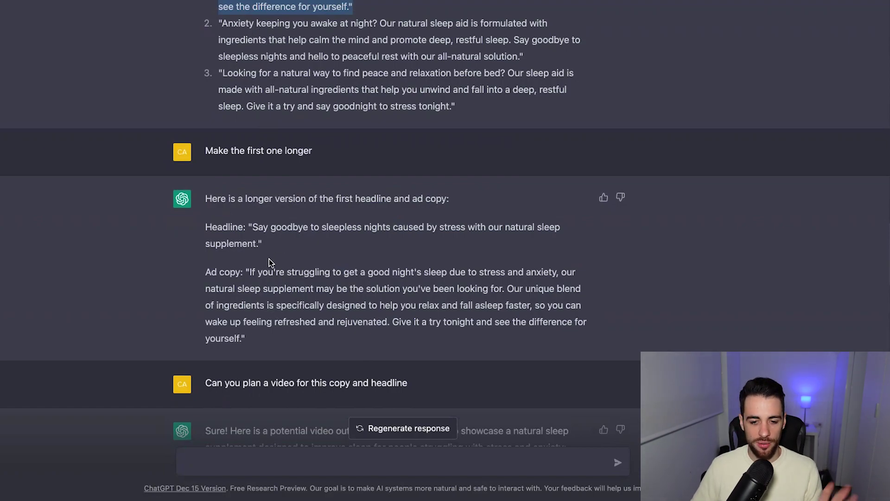
scroll(269, 260, down, 2)
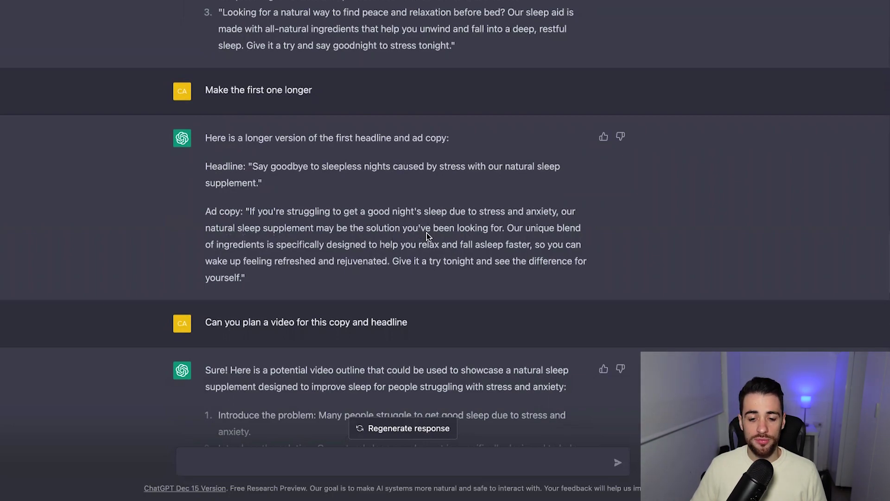
scroll(356, 230, down, 2)
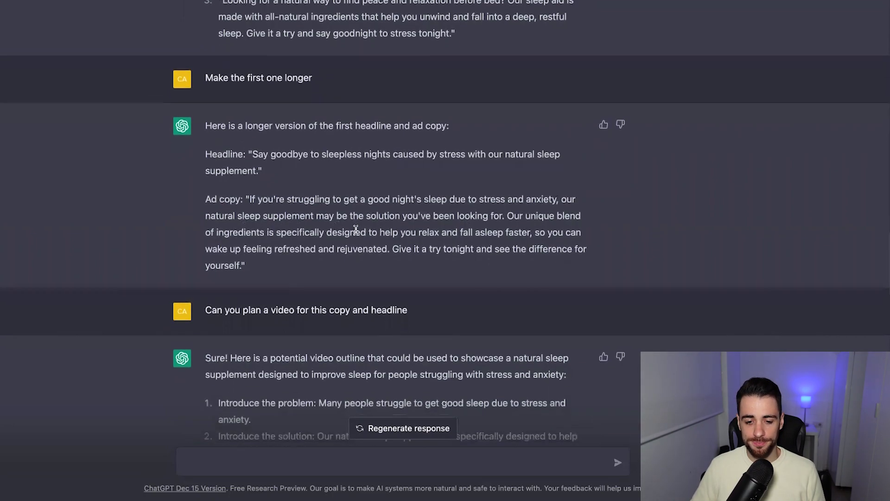
drag(407, 273, 202, 269)
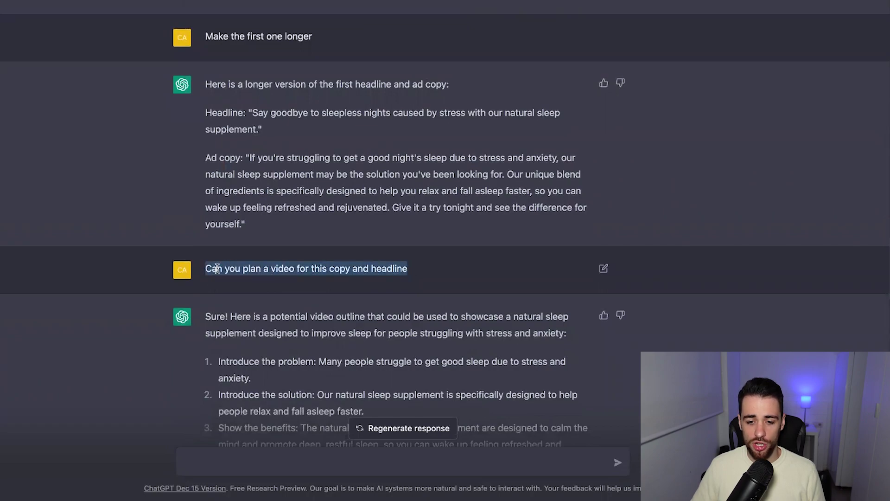
Step: Scroll past the video outline to the one-actor script request and its narrated reply
scroll(217, 268, down, 5)
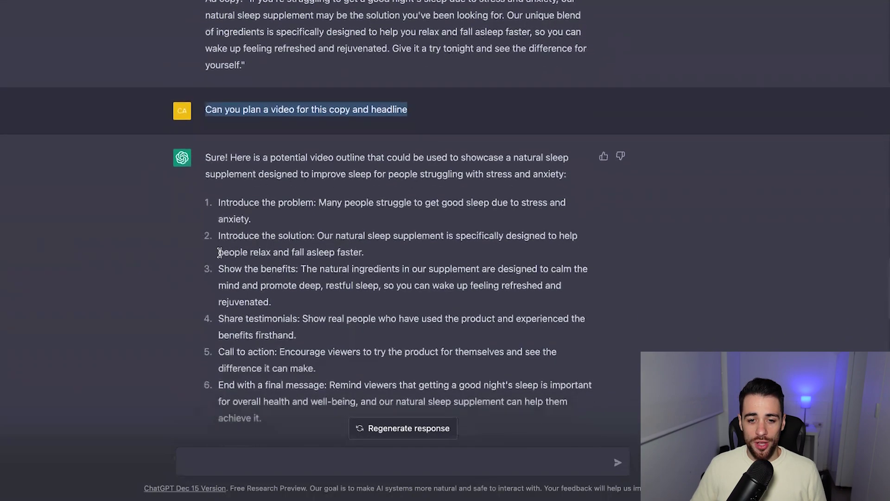
scroll(219, 253, down, 2)
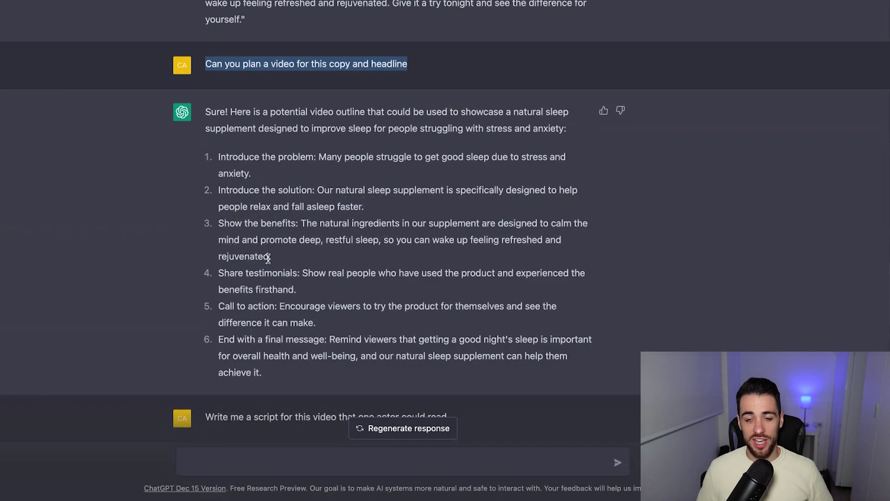
scroll(268, 257, down, 5)
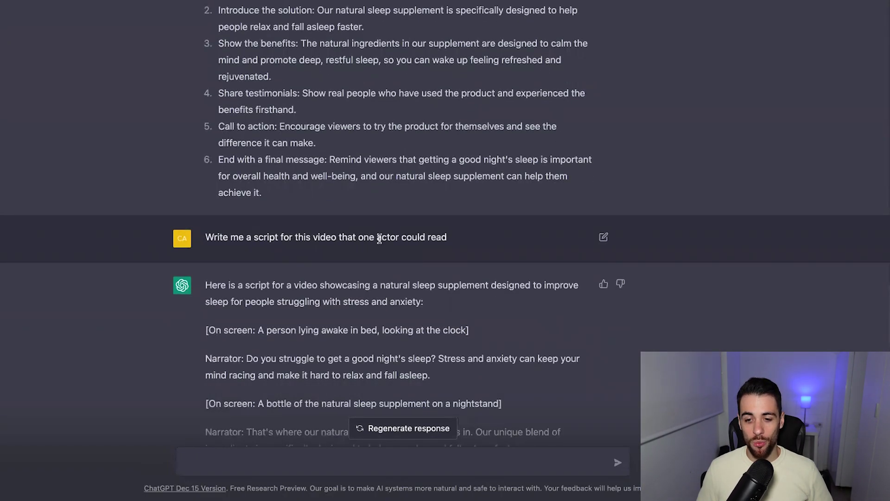
Step: Scroll through the rest of the narrated script to the request to add emojis to the ad copy
scroll(401, 251, down, 6)
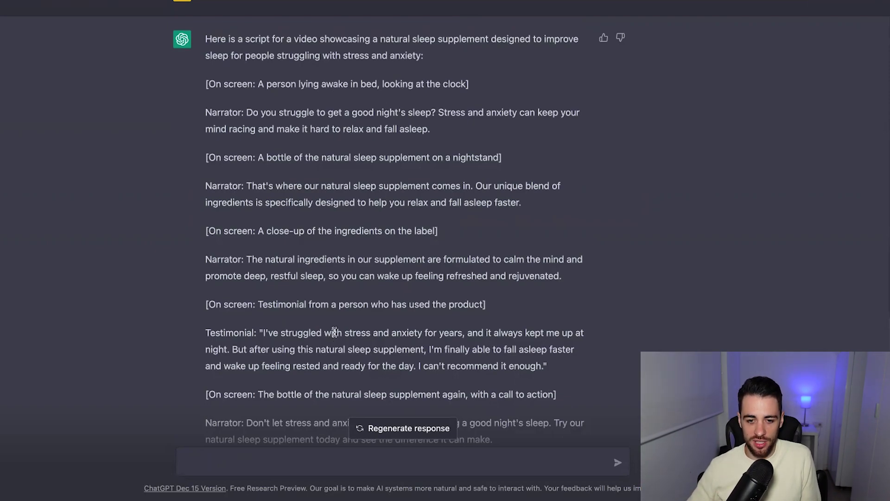
scroll(320, 294, down, 3)
scroll(324, 292, down, 3)
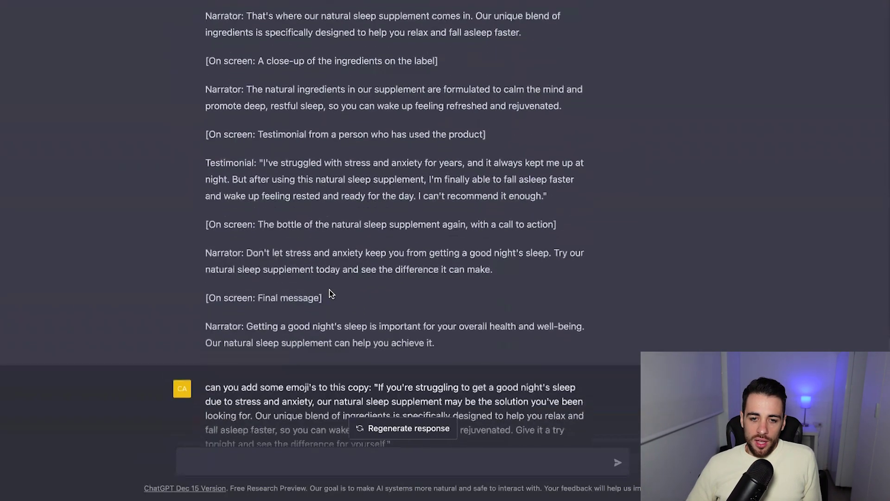
scroll(258, 150, up, 3)
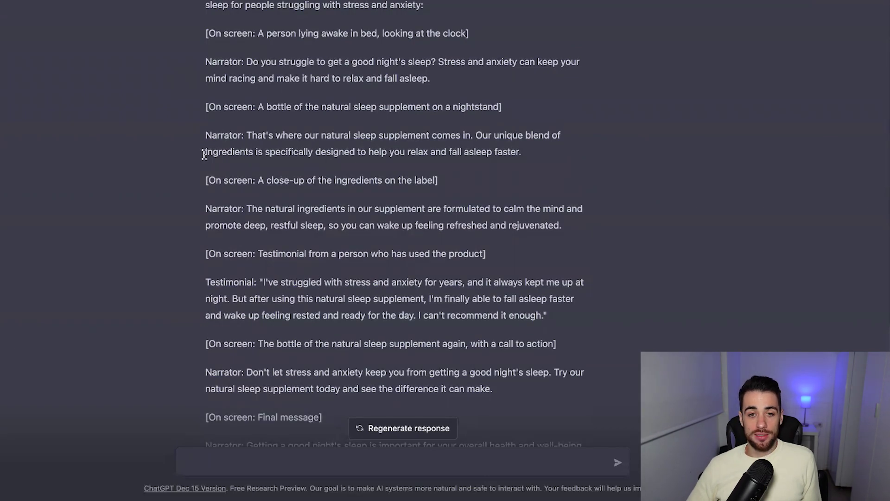
scroll(224, 153, up, 8)
scroll(286, 207, down, 5)
scroll(286, 207, down, 8)
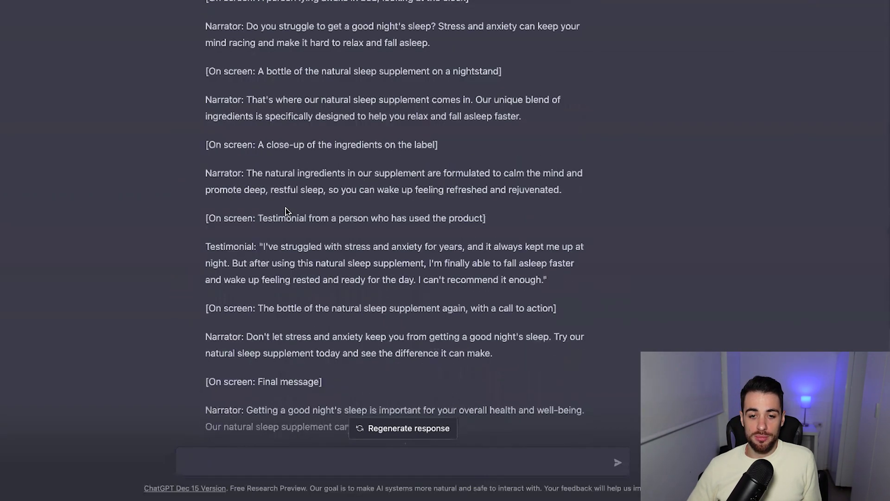
scroll(282, 206, down, 1)
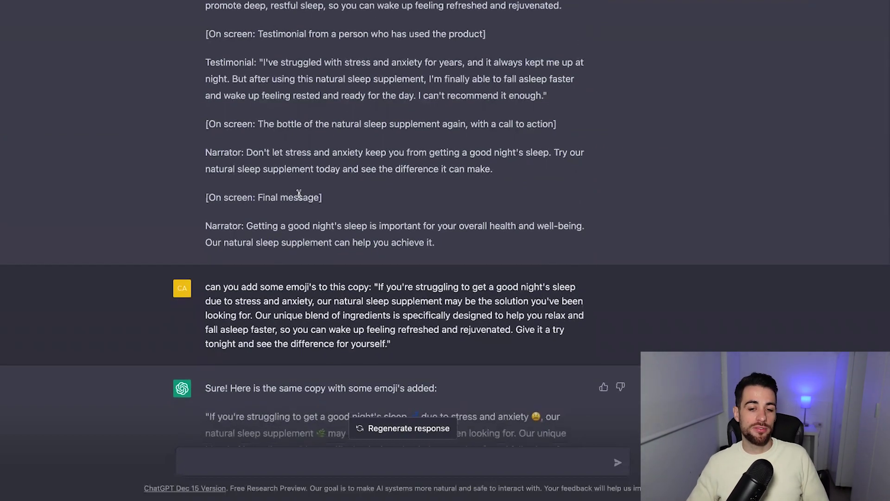
Step: Scroll through the emoji-added ad copy and the three-emoji version
scroll(301, 193, down, 1)
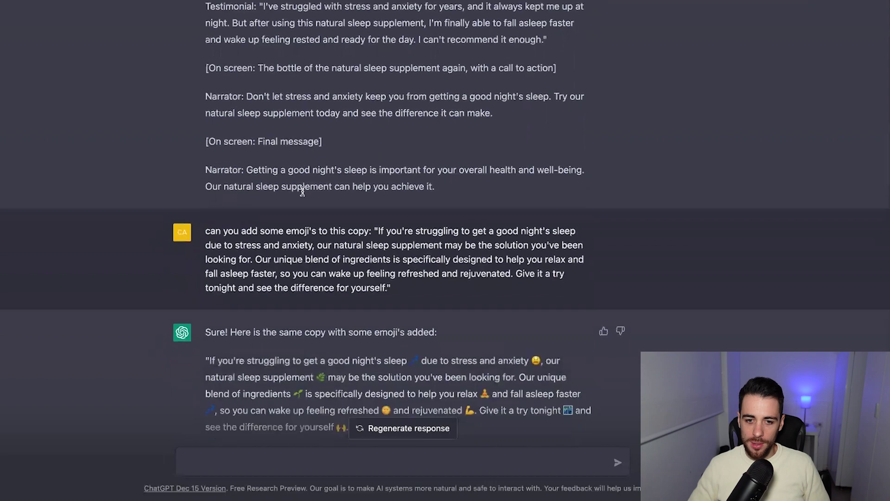
scroll(303, 192, down, 1)
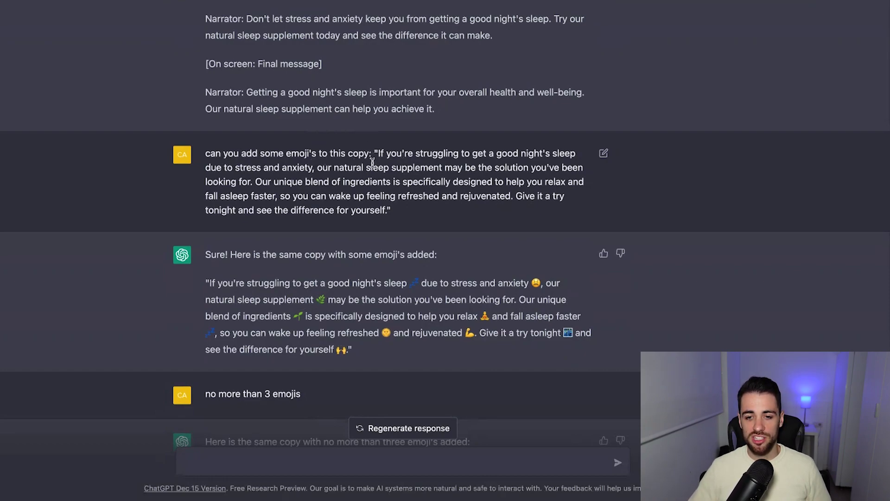
scroll(254, 163, down, 4)
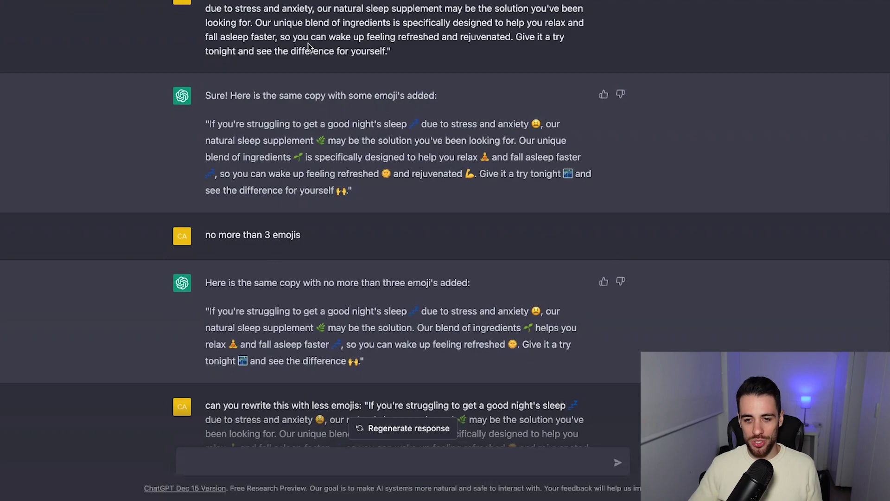
Step: Highlight the 💤 emoji after 'sleep', clear the selection, and scroll to the fewer-emojis reply
drag(419, 123, 405, 121)
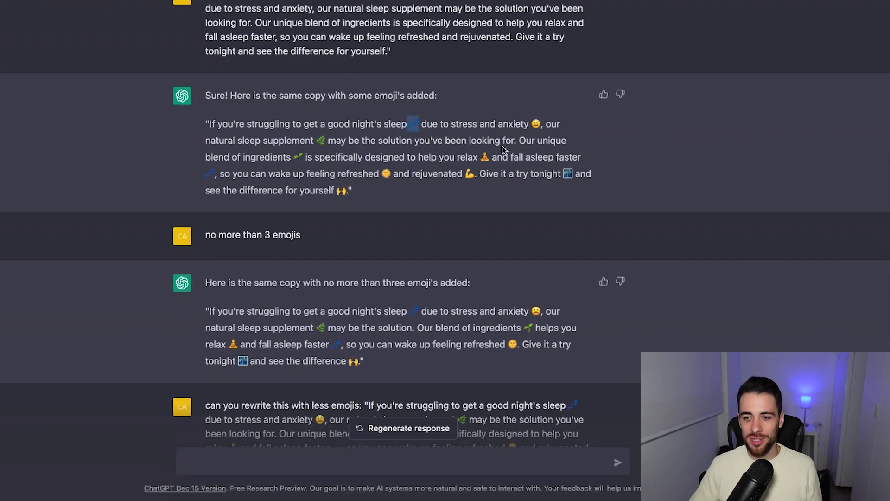
click(535, 123)
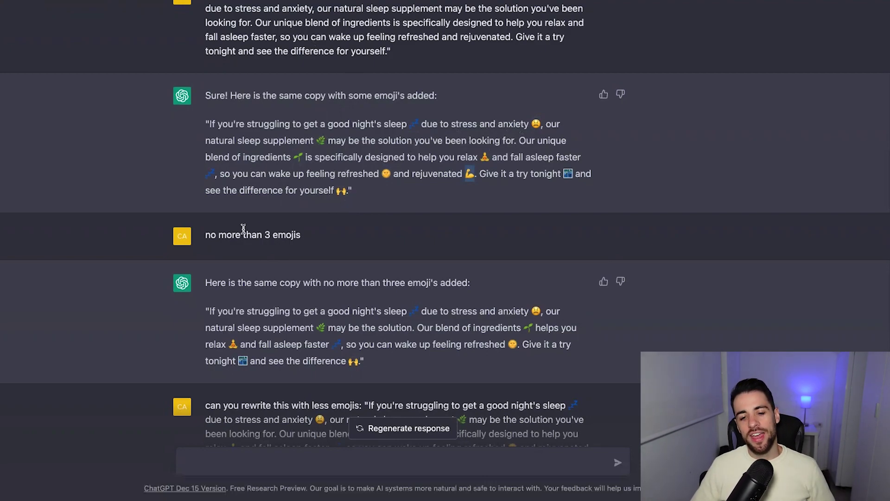
scroll(281, 234, down, 1)
scroll(281, 233, down, 3)
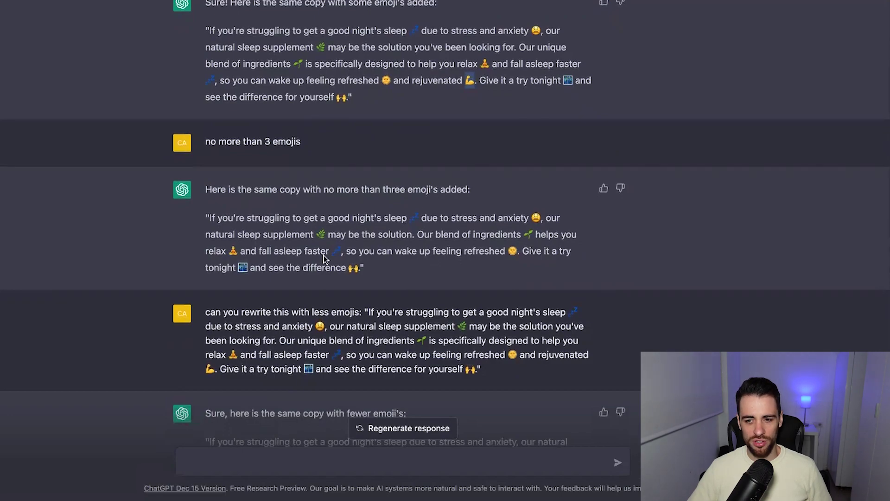
Step: Highlight the 'rewrite this with less emojis' request, then scroll to the ashwagandha, chamomile and lavender ad copy
scroll(299, 222, down, 3)
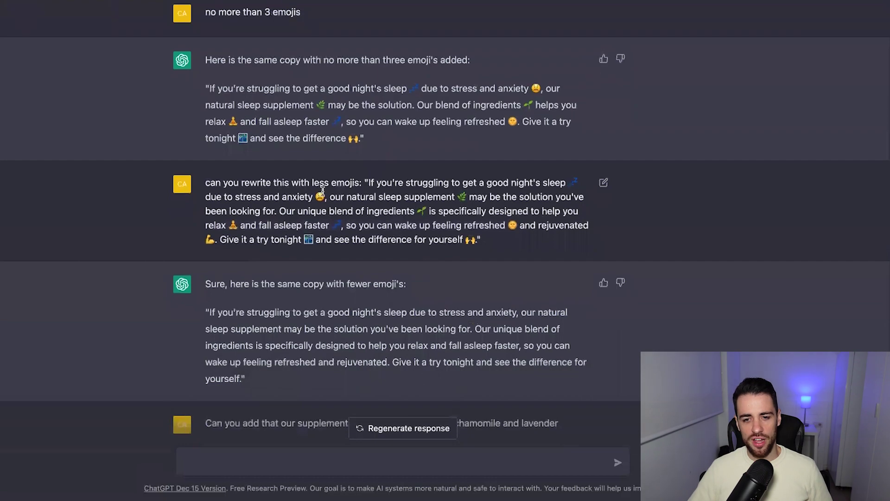
drag(357, 184, 222, 184)
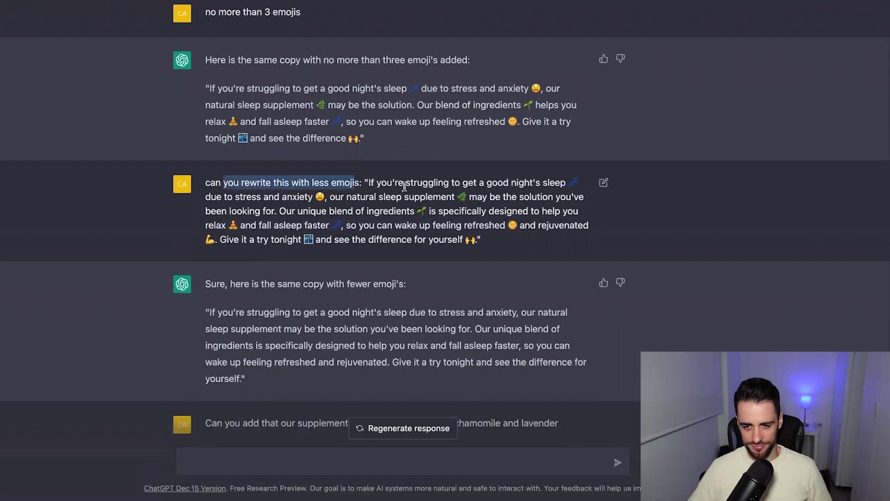
scroll(319, 291, down, 1)
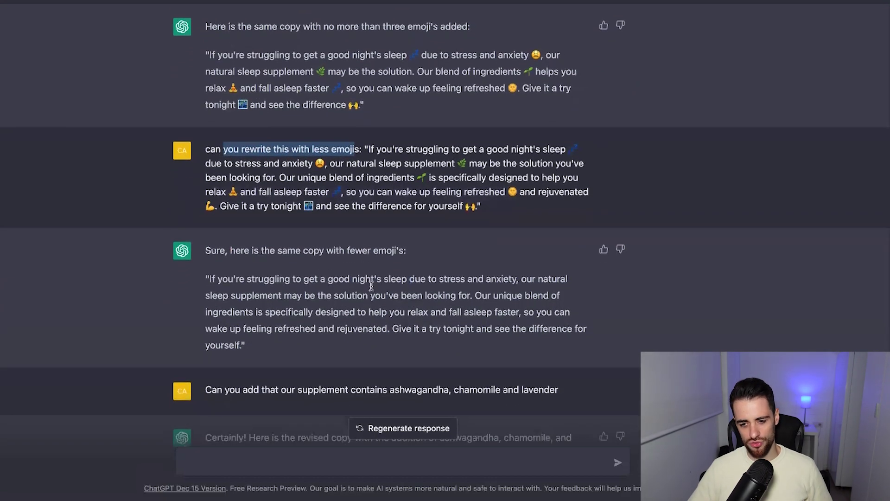
scroll(432, 308, down, 2)
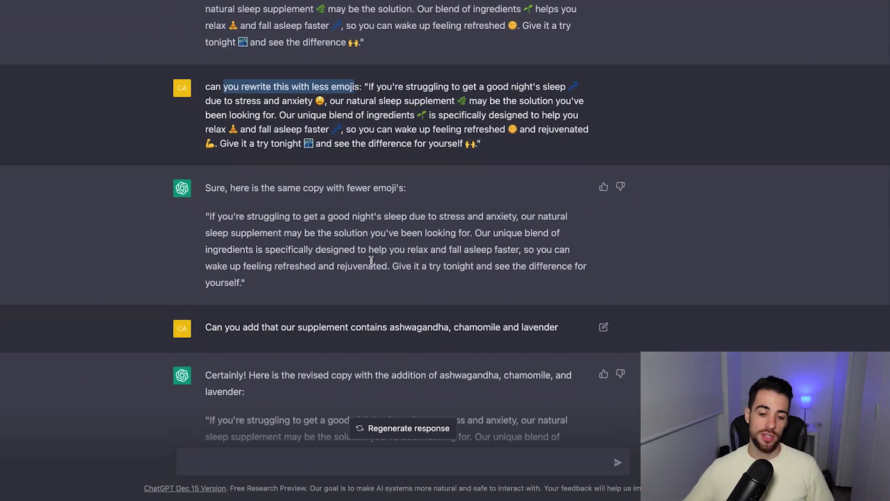
scroll(291, 222, down, 2)
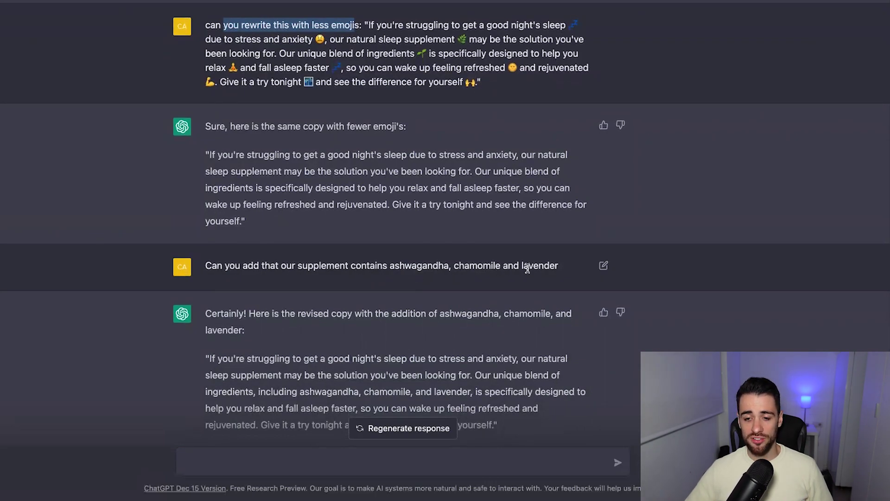
scroll(408, 276, down, 1)
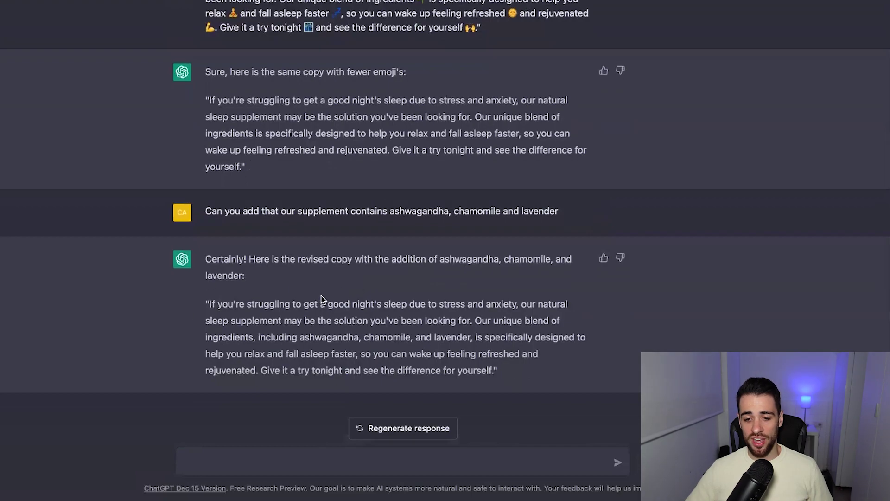